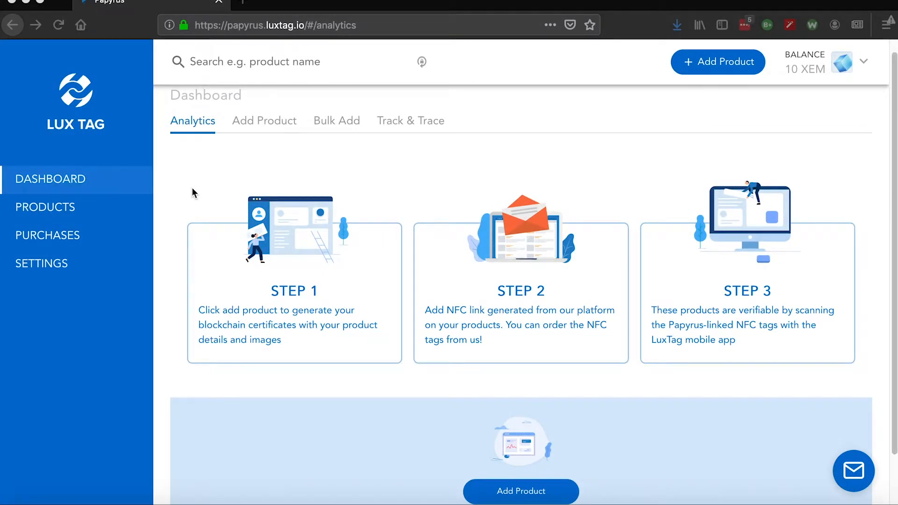
View the product list, start adding a new product and enter Apple AirPods as its name
click(46, 211)
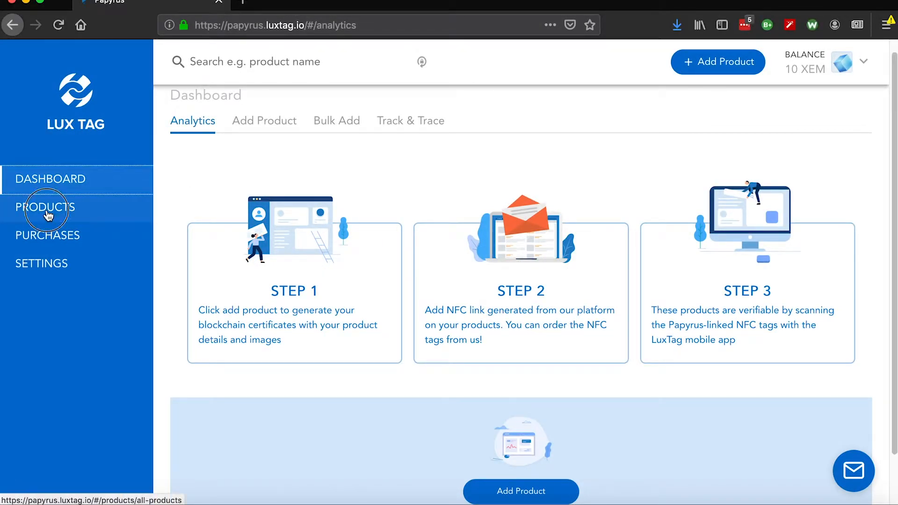
click(72, 207)
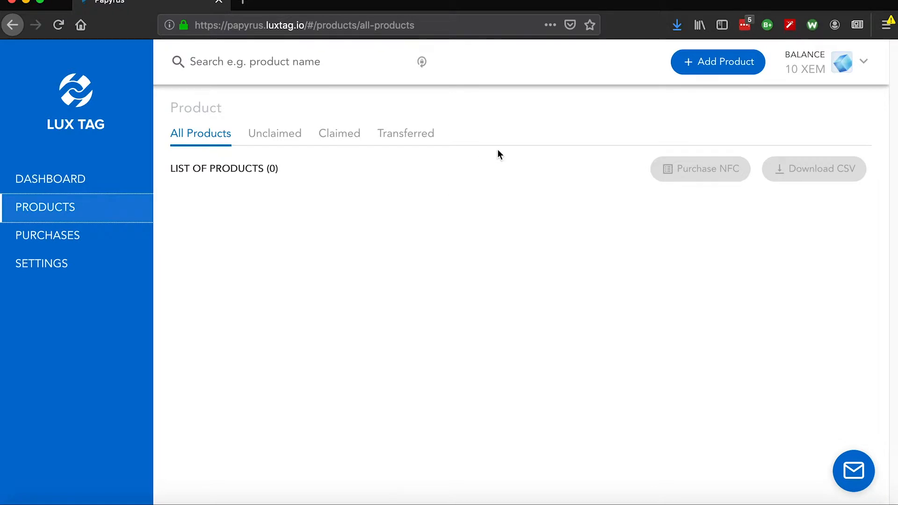
click(706, 69)
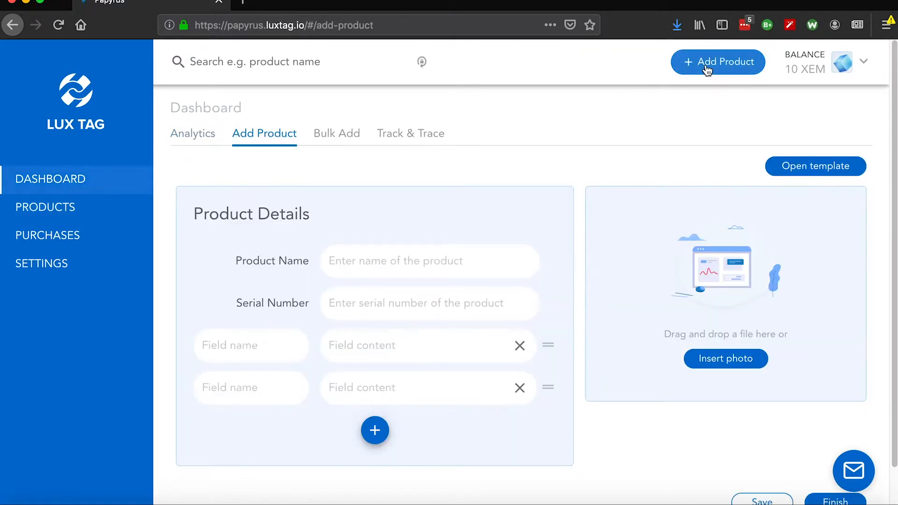
click(393, 261)
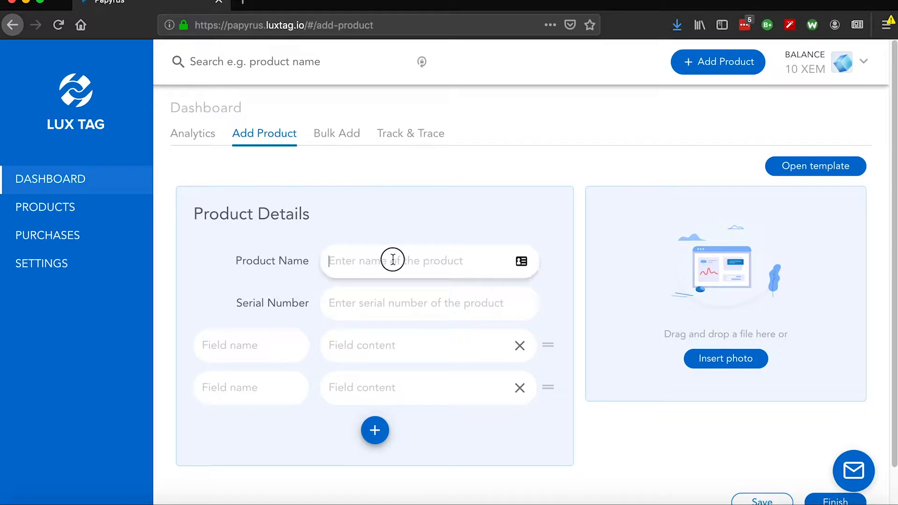
text(Apple AirPods Version 1)
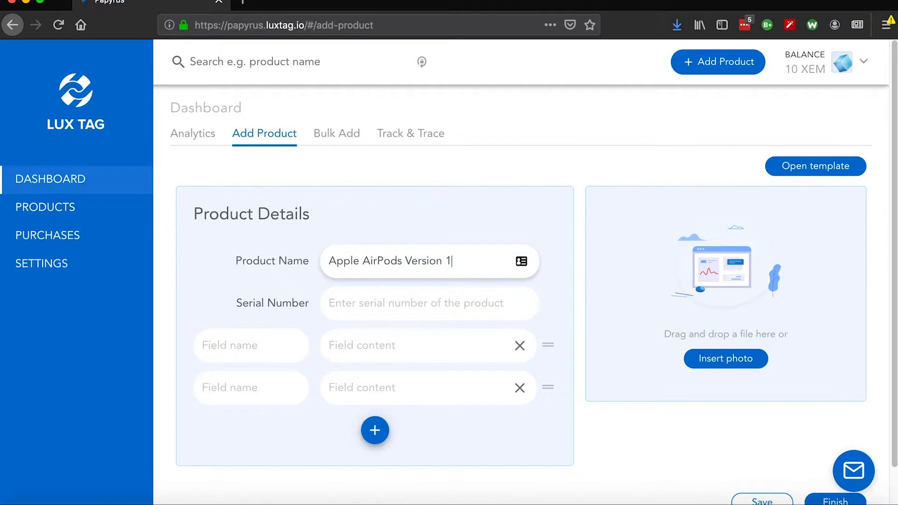
key(BackSpace)
key(BackSpace)
key(BackSpace)
key(BackSpace)
key(BackSpace)
key(BackSpace)
key(BackSpace)
key(BackSpace)
key(BackSpace)
key(BackSpace)
Fill the first custom field of the product with the name Version and the content One
click(266, 344)
text(Version)
key(Tab)
text(One)
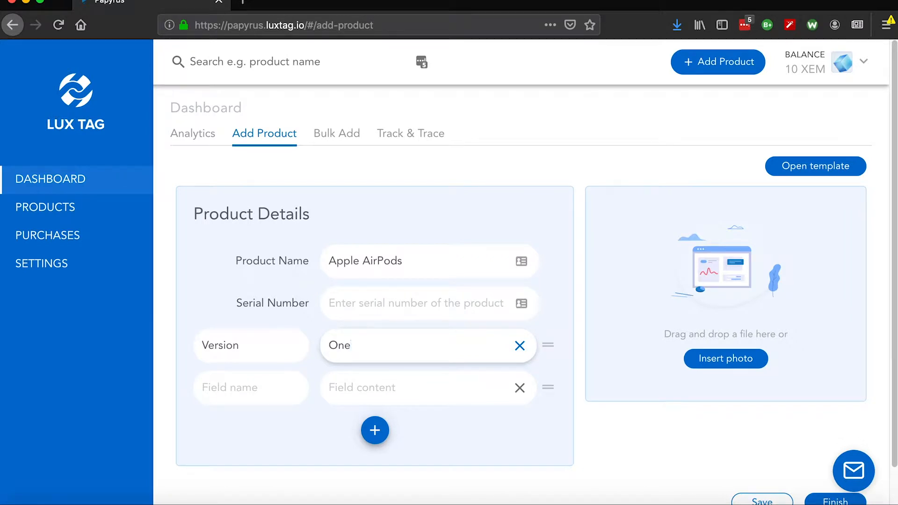
click(346, 307)
text(FTQX)
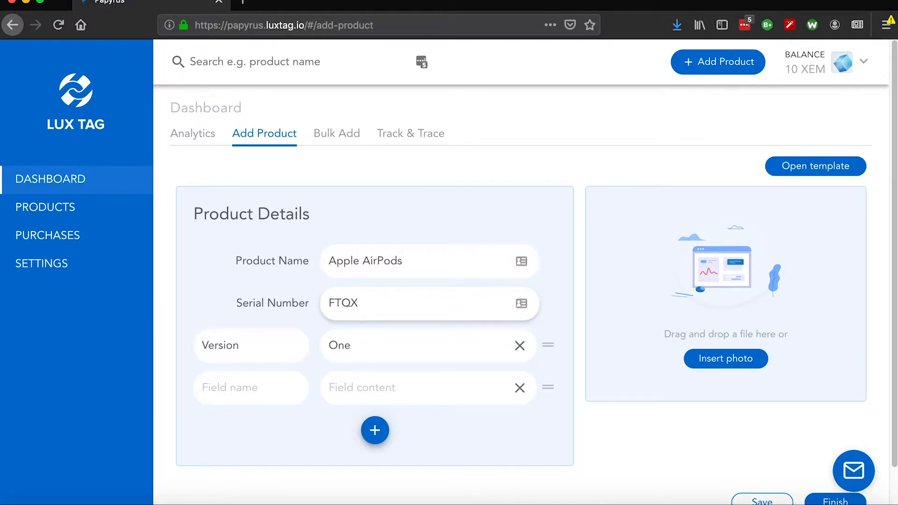
key(BackSpace)
text(QXA112)
Save the product details as a template named "earphones template"
scroll(597, 391, down, 1)
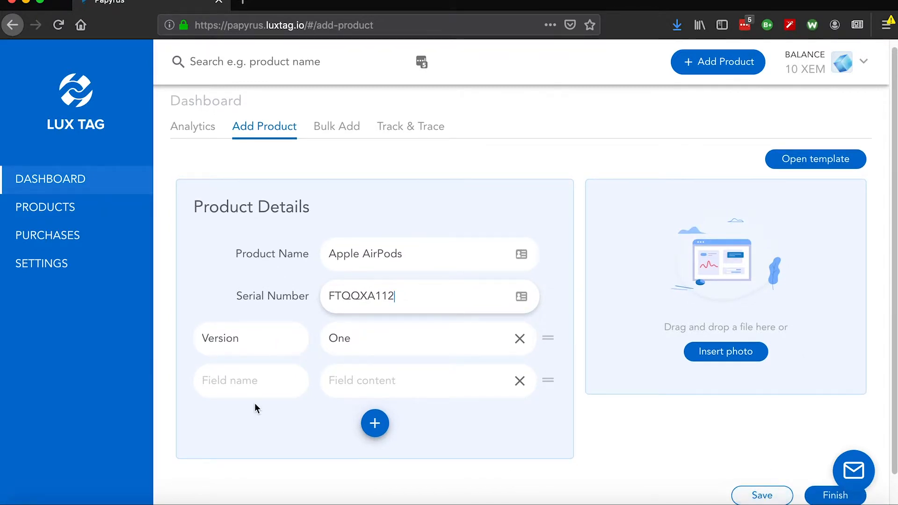
click(759, 493)
click(440, 376)
text(earphones template)
click(525, 420)
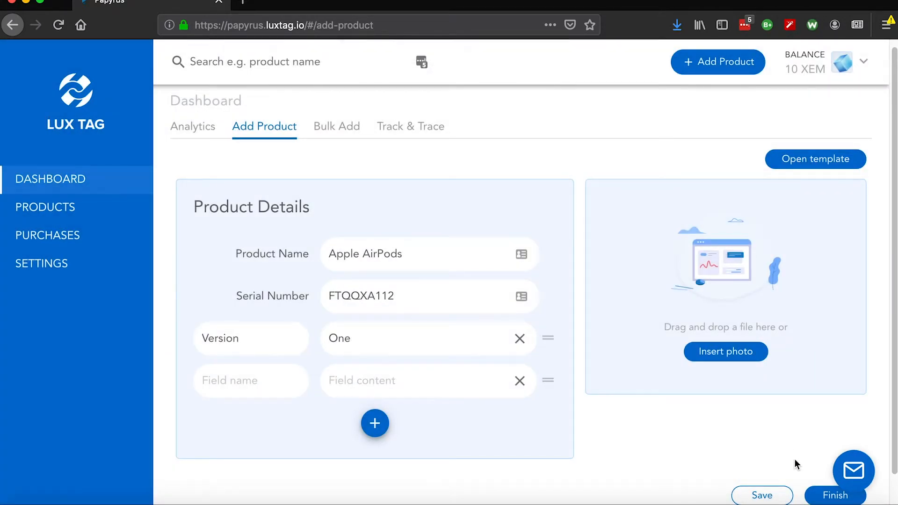
Try to finish the product and remove the empty custom field row below Version
click(820, 497)
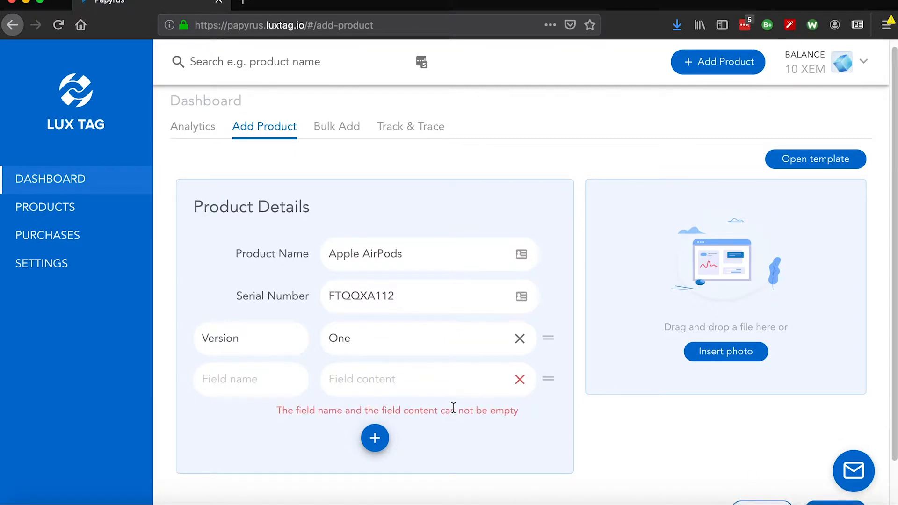
click(521, 382)
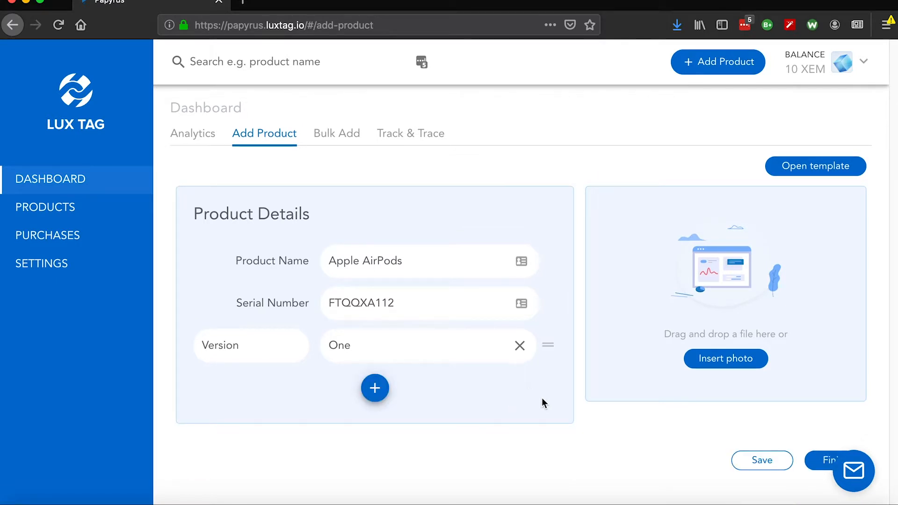
Upload 2019-10-29 AIRPODS.jpg from the Documents folder in Finder as the product photo and finish adding the product
click(734, 358)
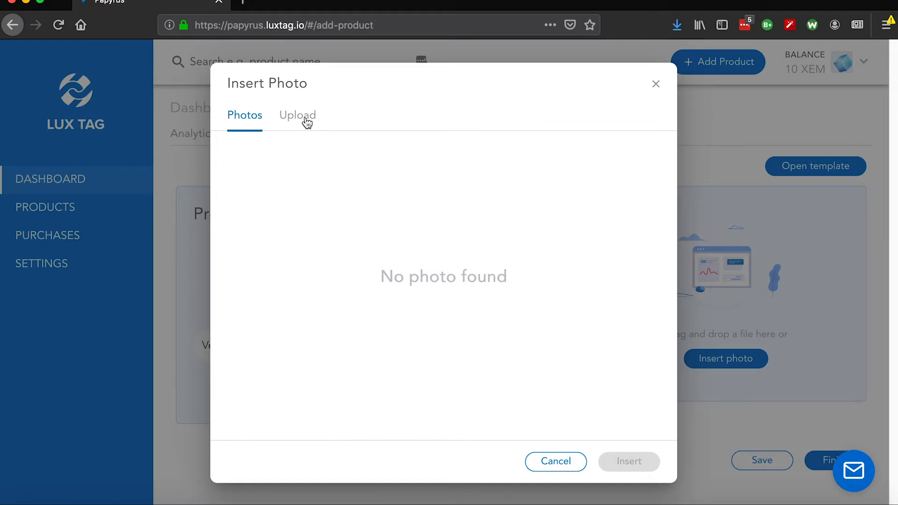
click(306, 117)
key(super+Tab)
key(super+Tab)
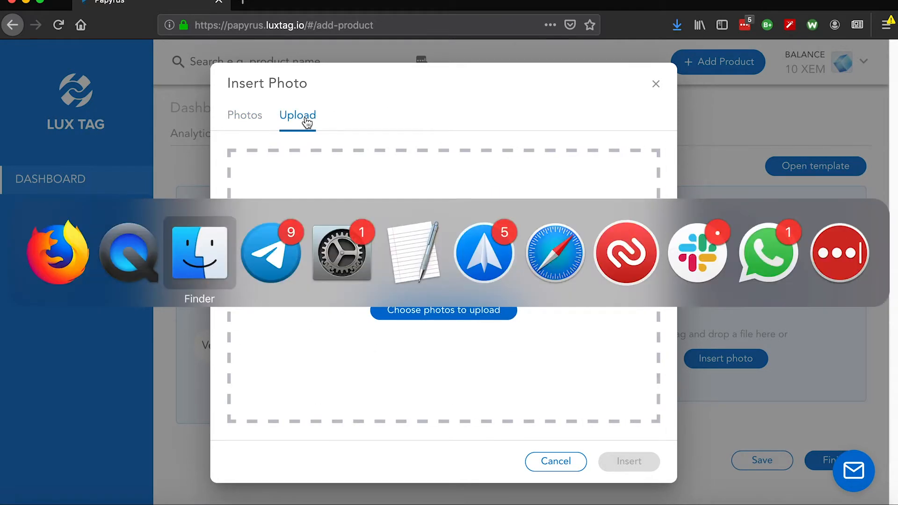
drag(166, 381, 442, 263)
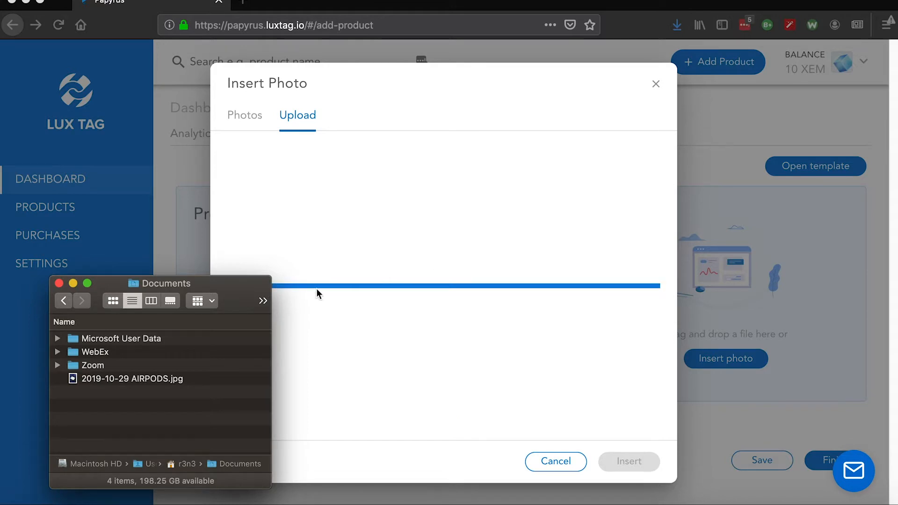
click(437, 75)
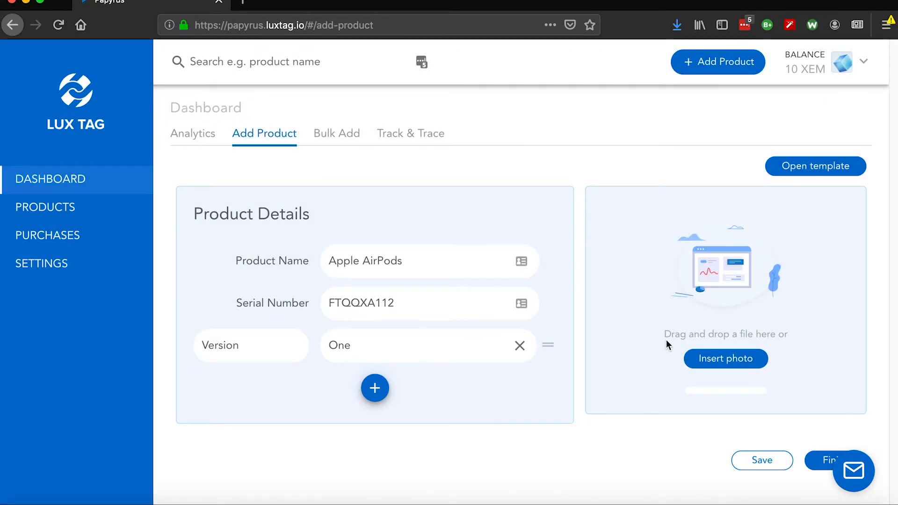
scroll(725, 371, down, 3)
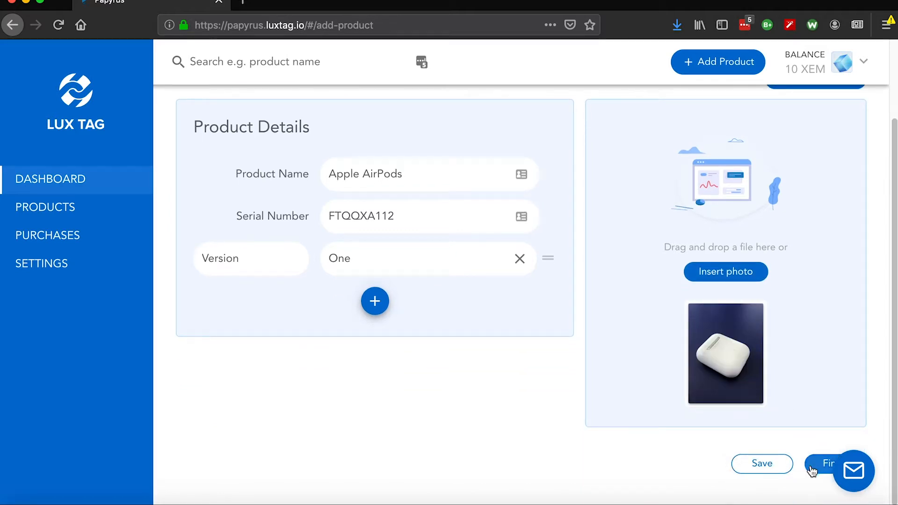
click(812, 463)
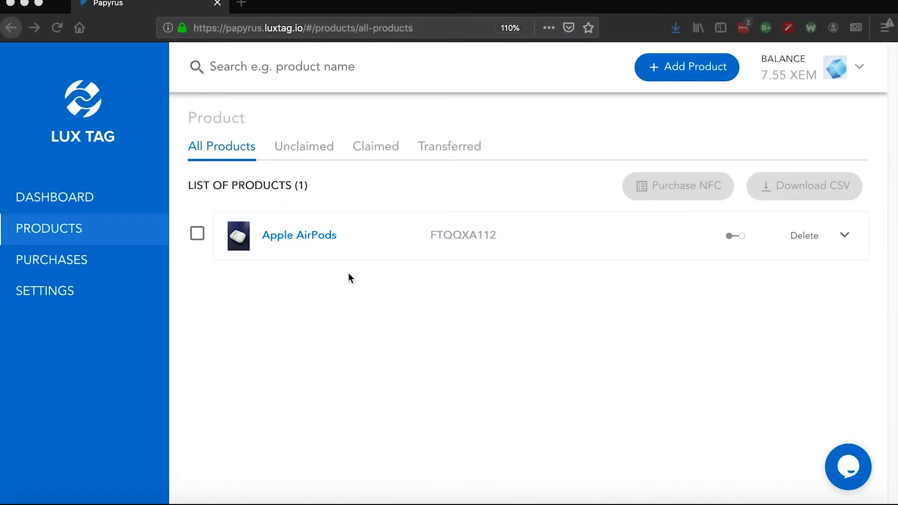
Expand the Apple AirPods entry and examine its certificate details and QR codes
click(276, 237)
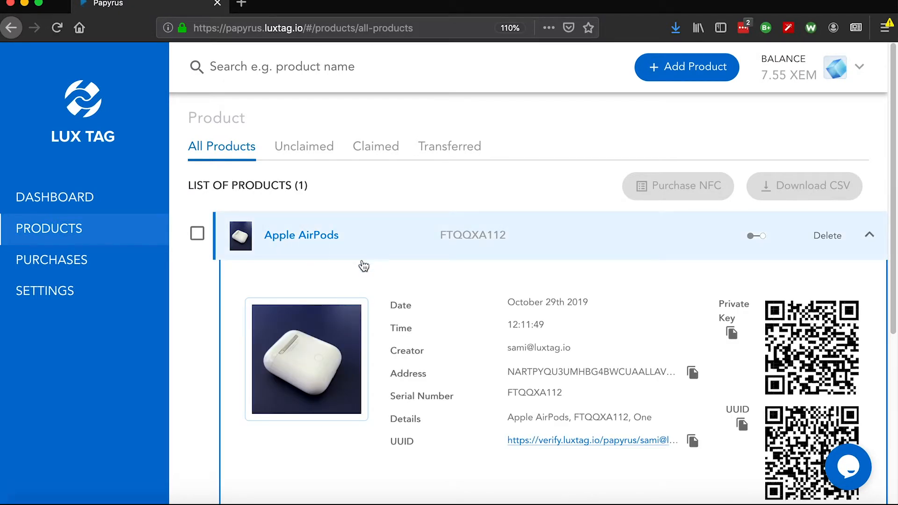
scroll(496, 313, down, 3)
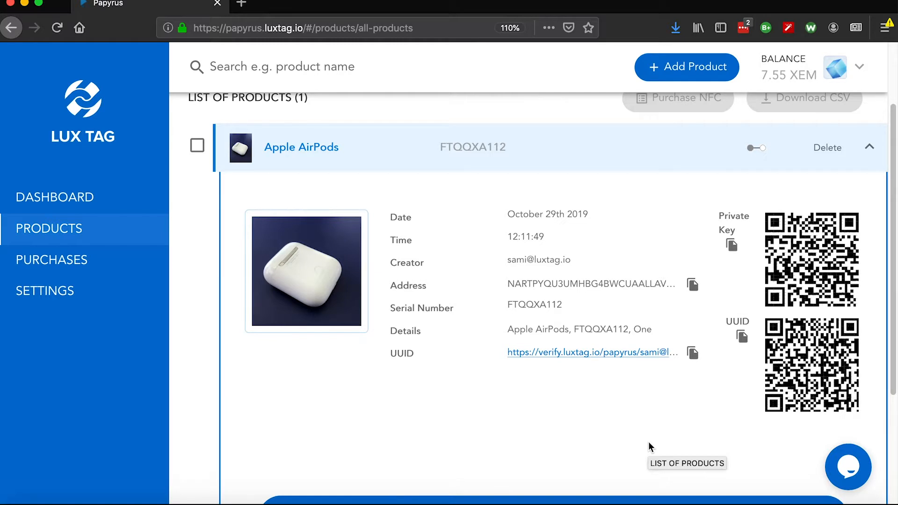
scroll(648, 441, down, 3)
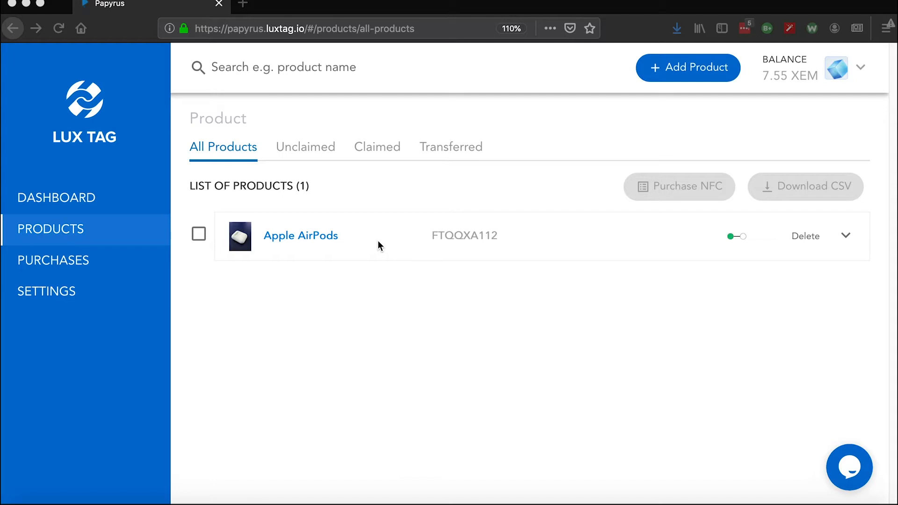
Expand the Apple AirPods entry and check its claim status and its history of issuer actions
click(350, 240)
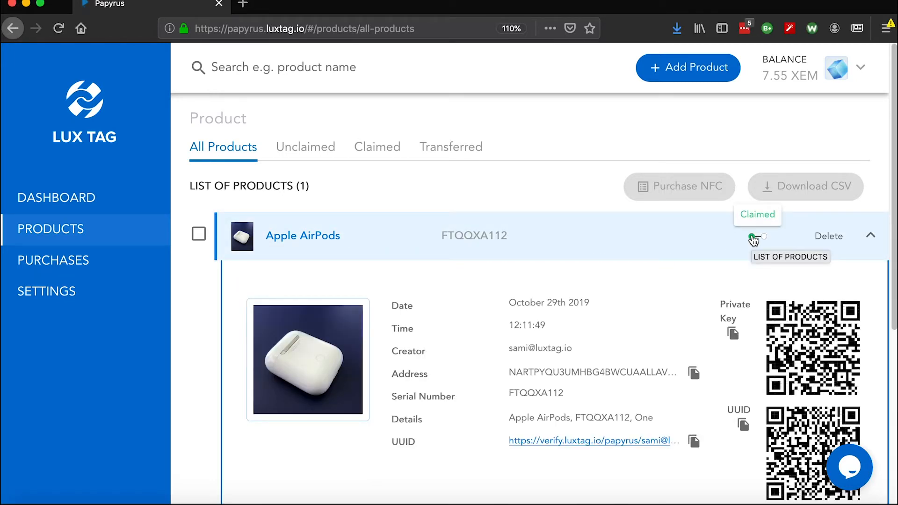
scroll(701, 260, down, 5)
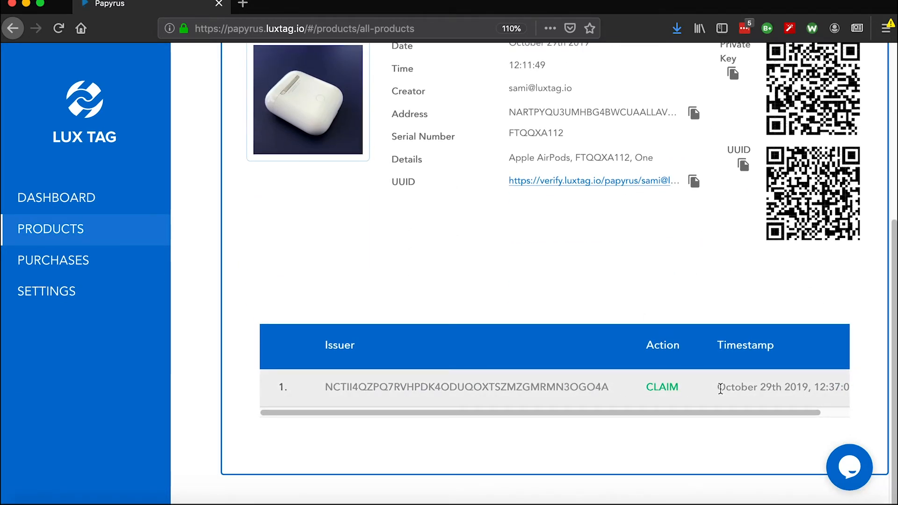
scroll(422, 279, up, 3)
Check the lists of claimed and unclaimed products and return to the list of all products
click(374, 143)
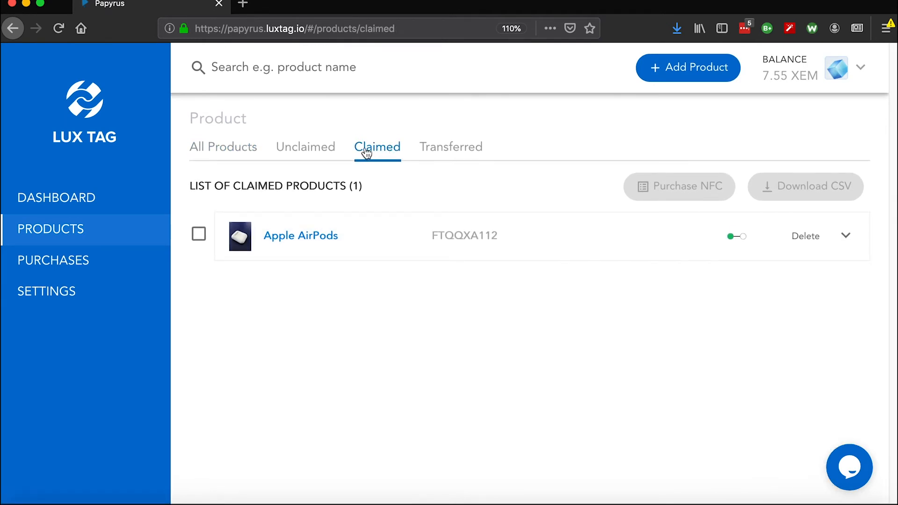
click(299, 152)
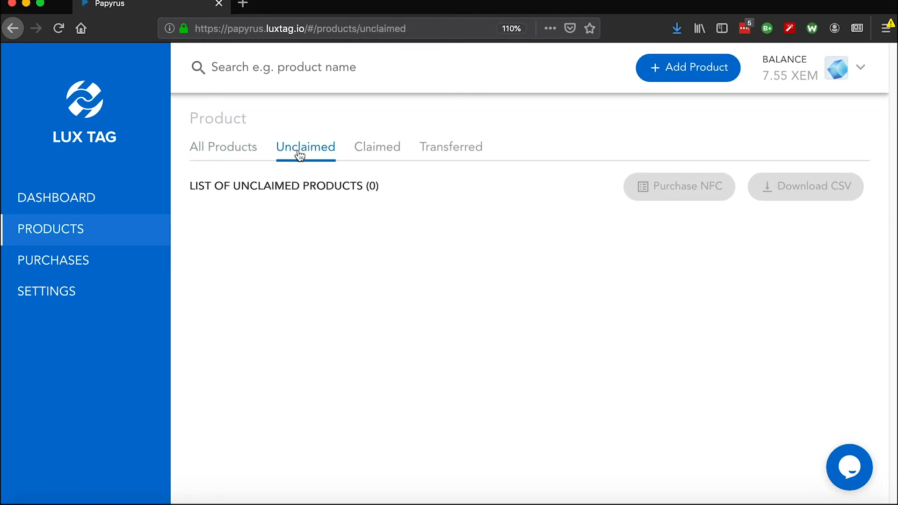
click(247, 151)
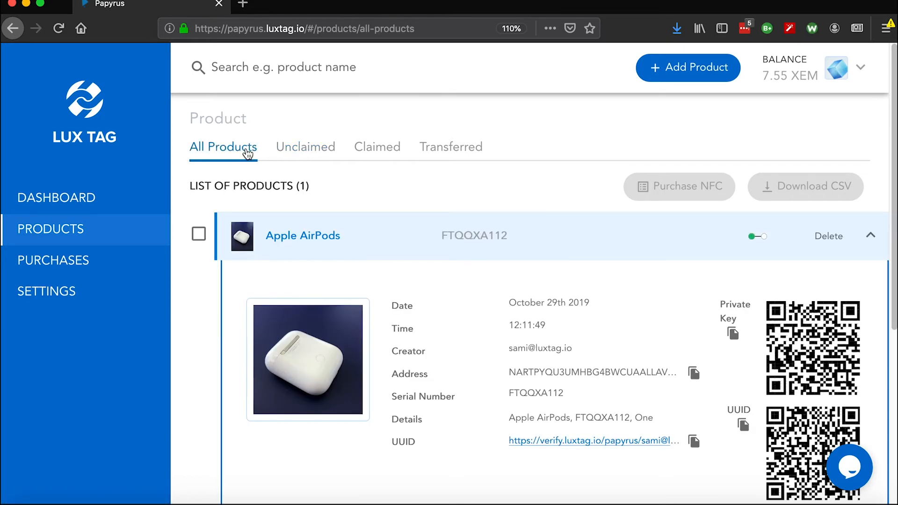
Select the Apple AirPods product to check the NFC purchase and CSV download options, and clear the selection
click(198, 236)
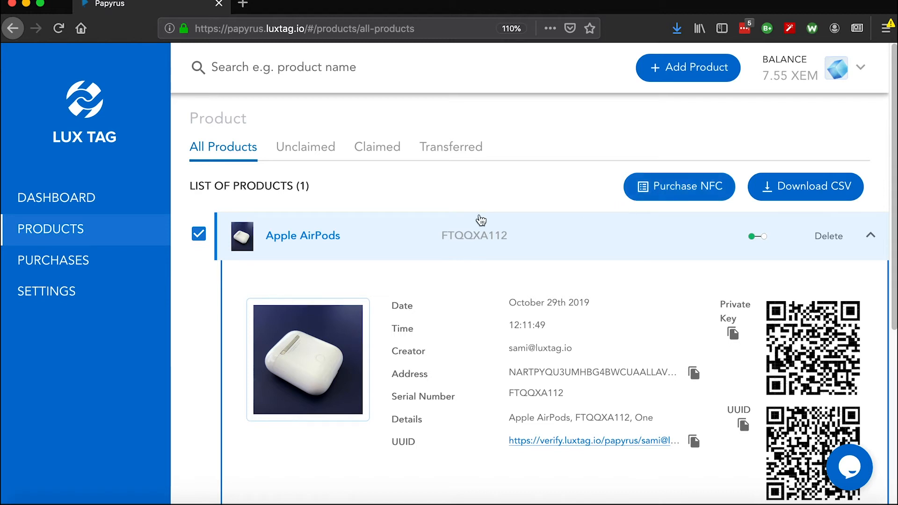
click(200, 235)
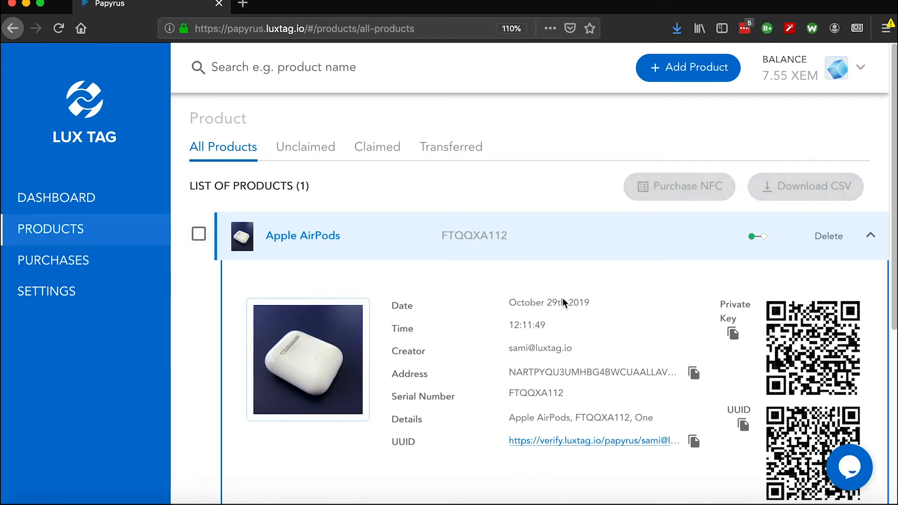
Examine the image options for the Apple AirPods private key and UUID QR codes, dismissing them without saving
scroll(646, 304, down, 3)
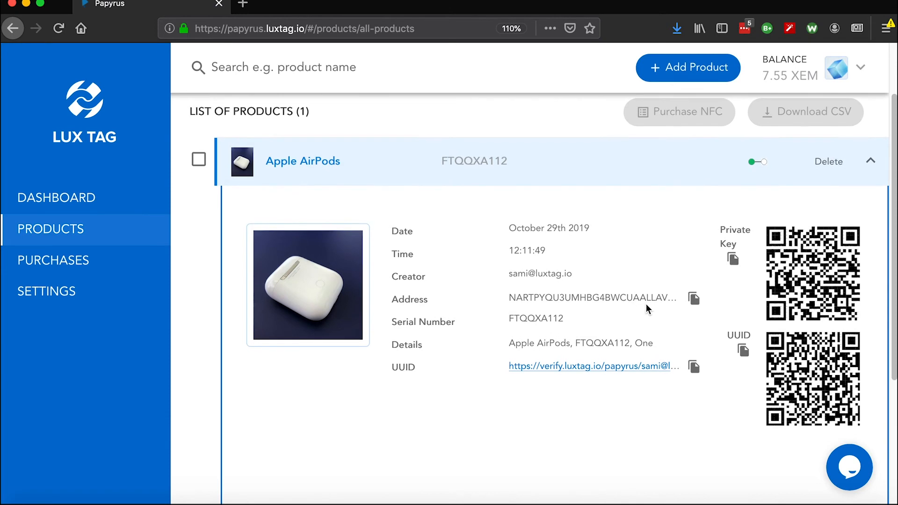
right_click(780, 297)
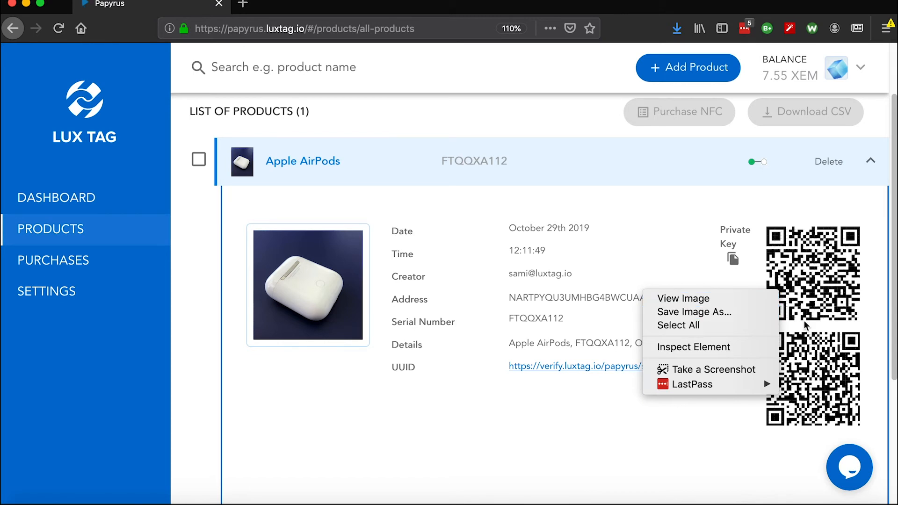
click(814, 363)
right_click(815, 361)
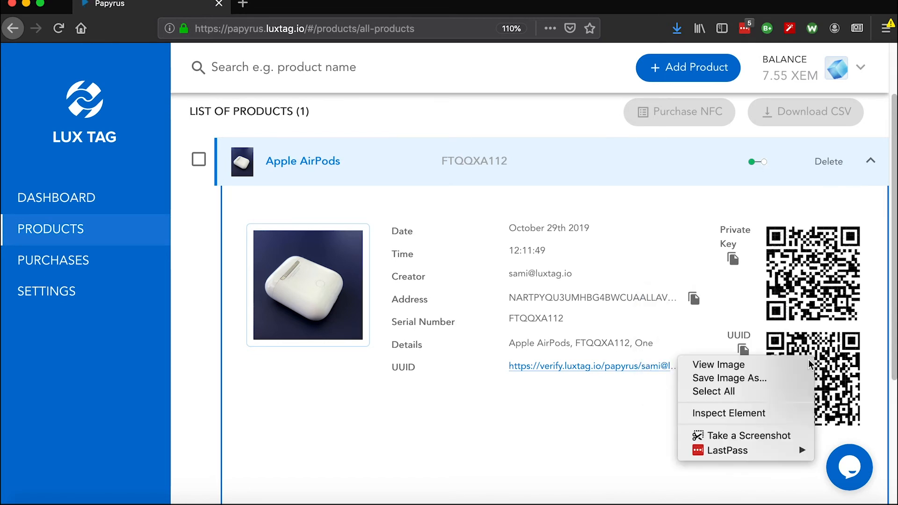
click(816, 381)
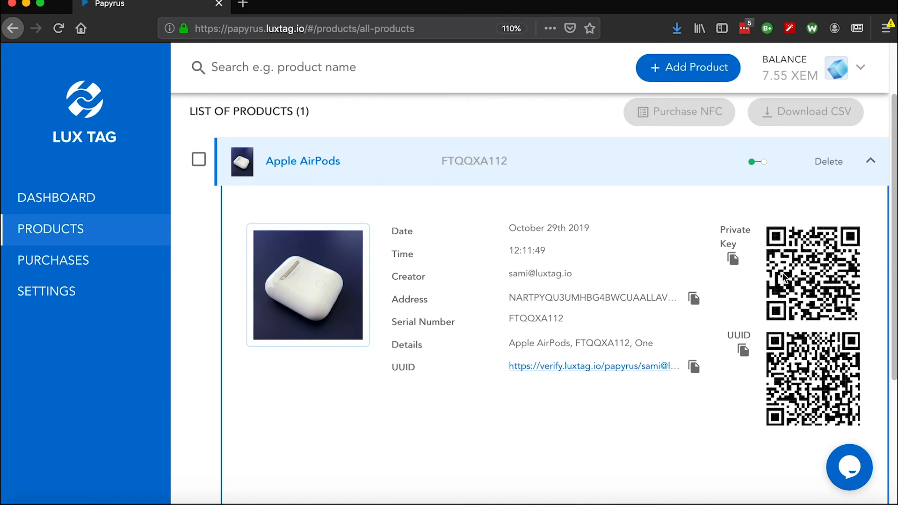
scroll(783, 276, down, 3)
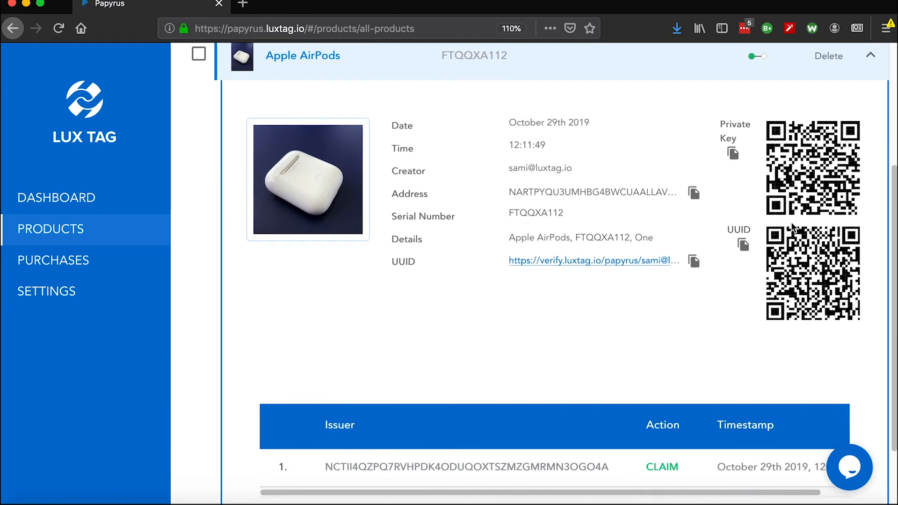